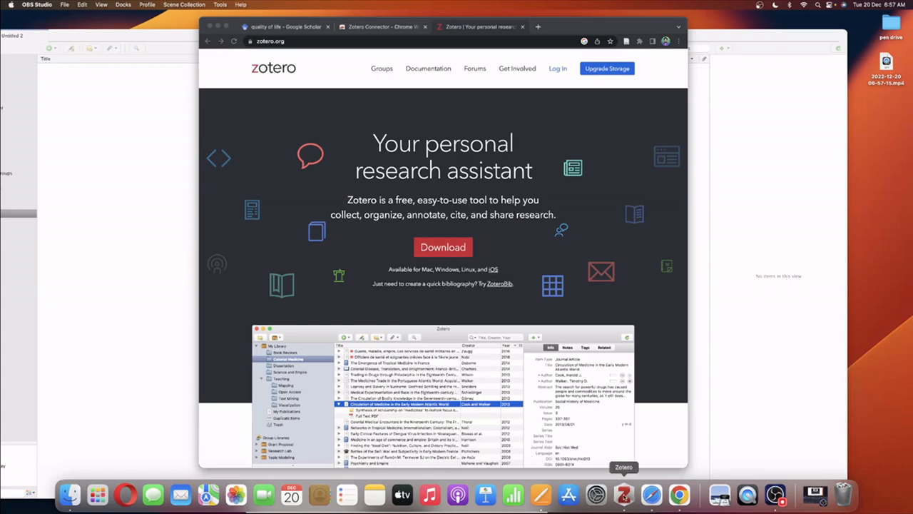
Step: View the Zotero desktop library and the Zotero Connector page in the Chrome Web Store
left_click(625, 495)
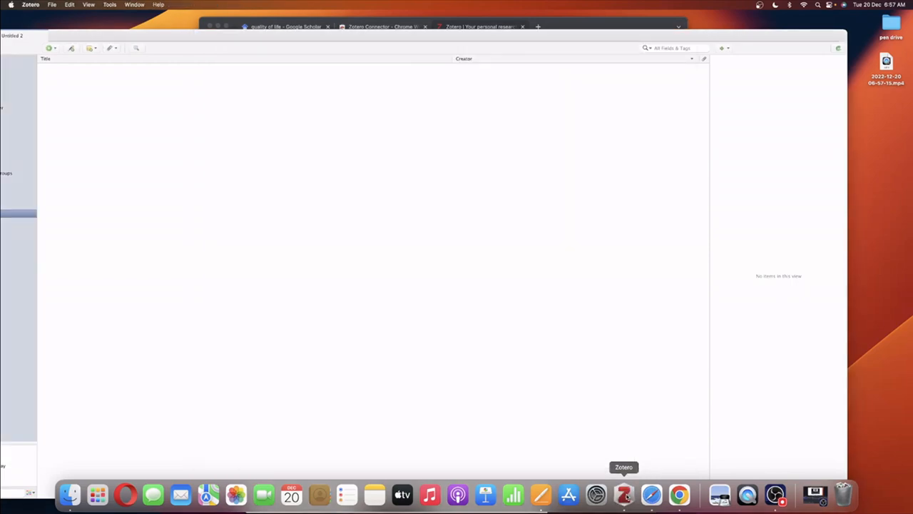
left_click(651, 24)
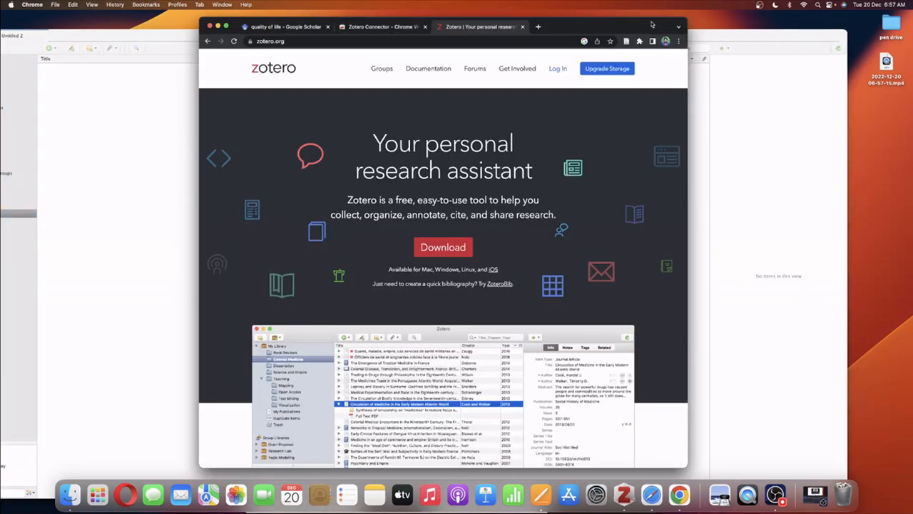
left_click(377, 28)
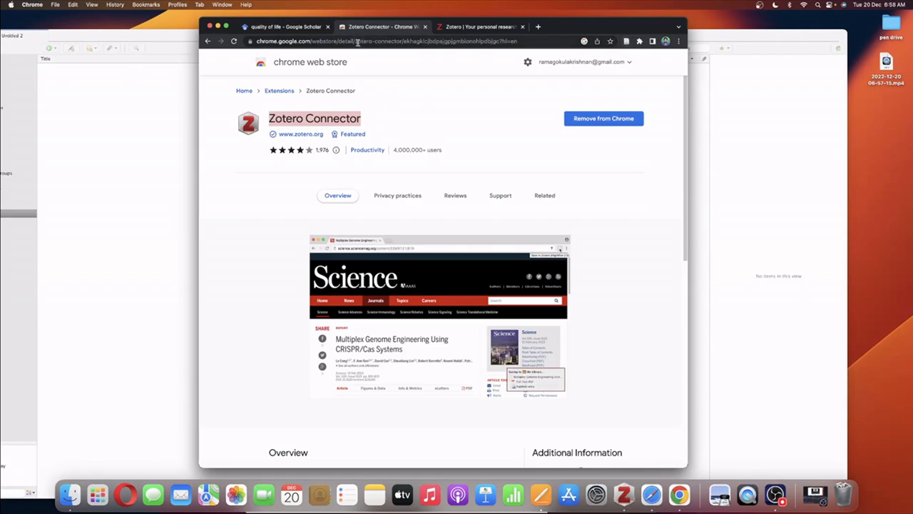
Step: Open the Google Scholar result "Quality of life in schizophrenic patients" and save the article to Zotero
left_click(305, 31)
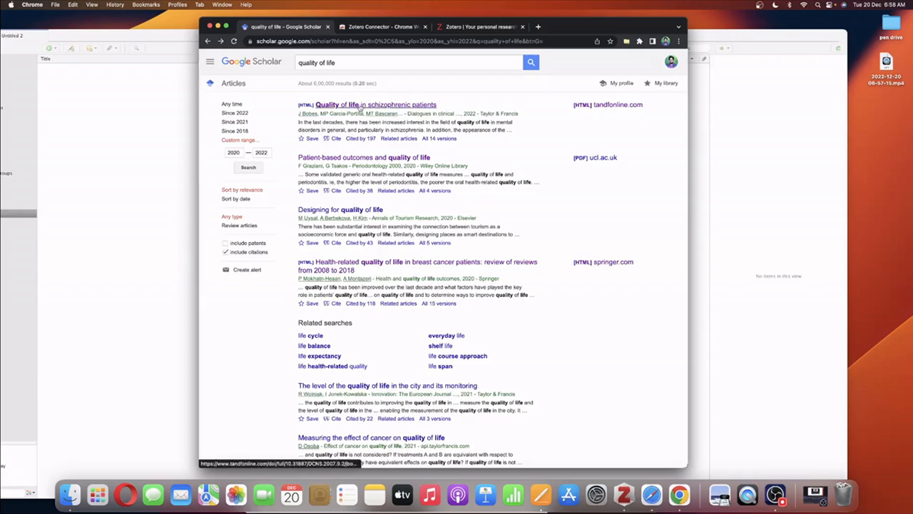
left_click(360, 107)
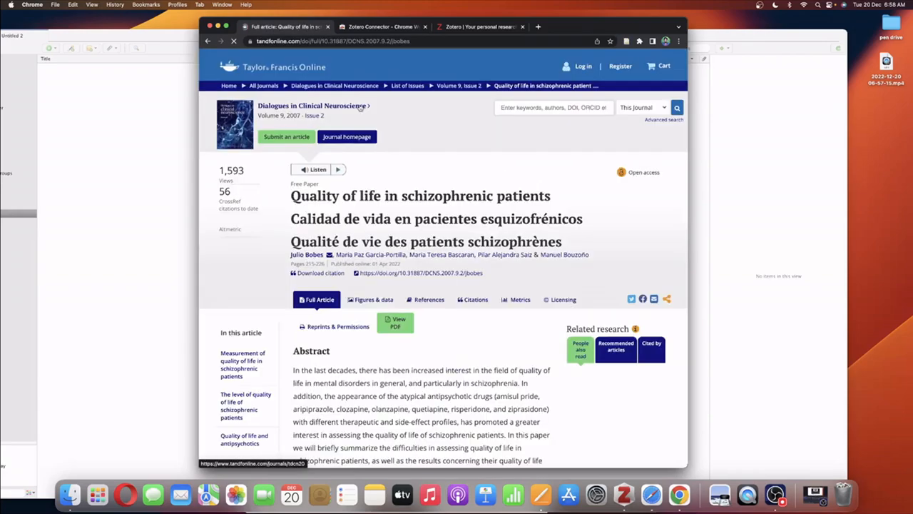
scroll(389, 179, "down", 15)
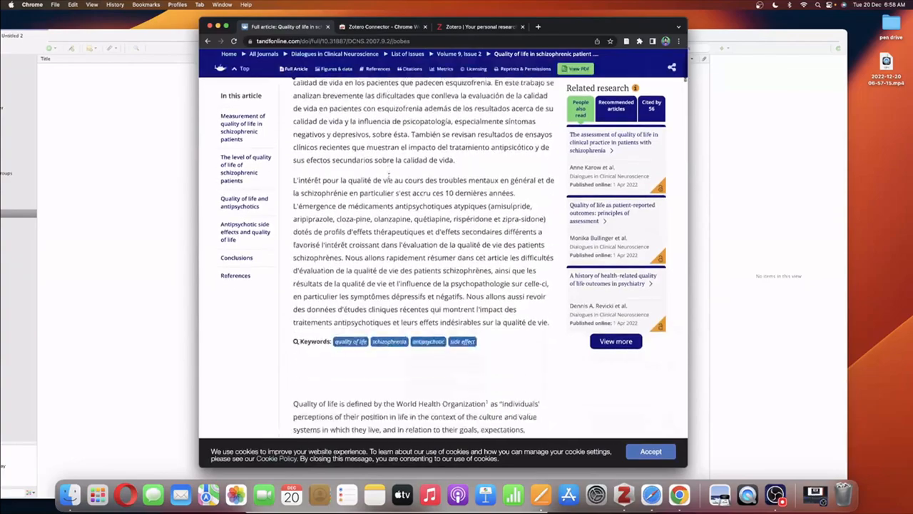
scroll(389, 179, "down", 3)
scroll(389, 178, "up", 20)
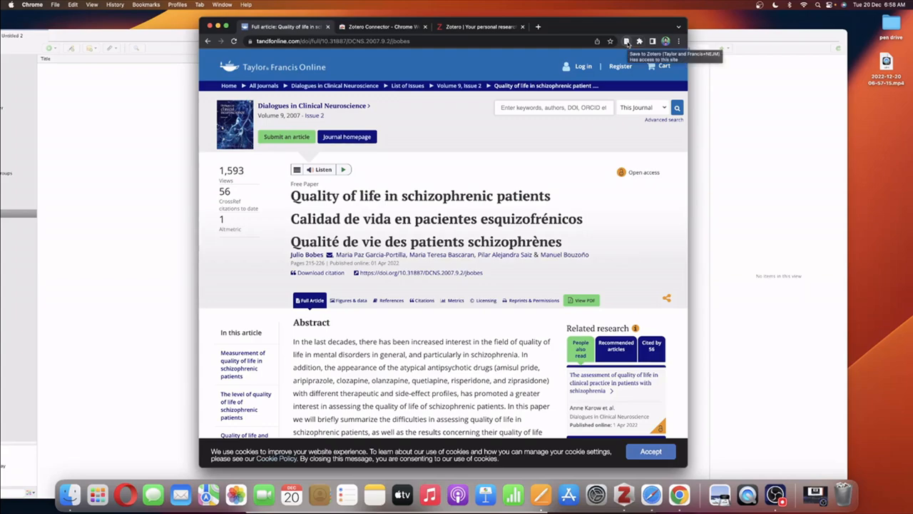
left_click(626, 42)
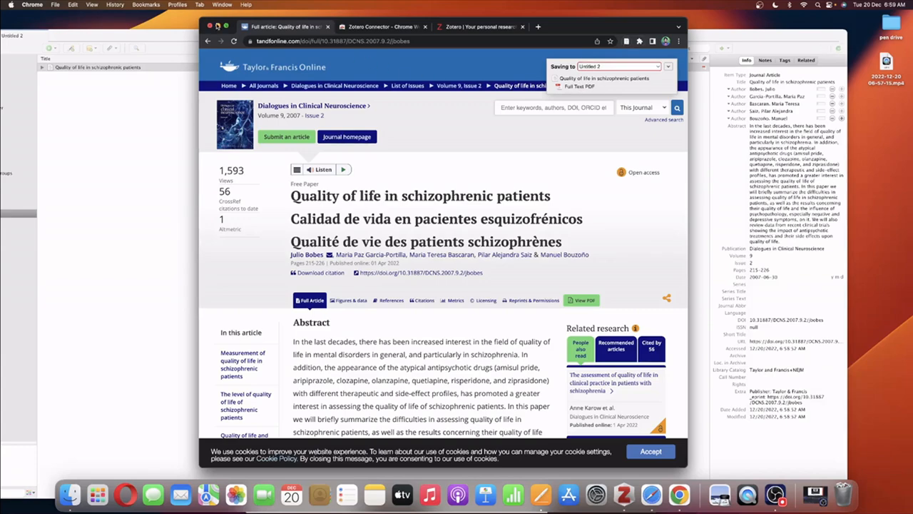
Step: Check the entry for the schizophrenic patients article in the Zotero library, and return to the browser
left_click(217, 27)
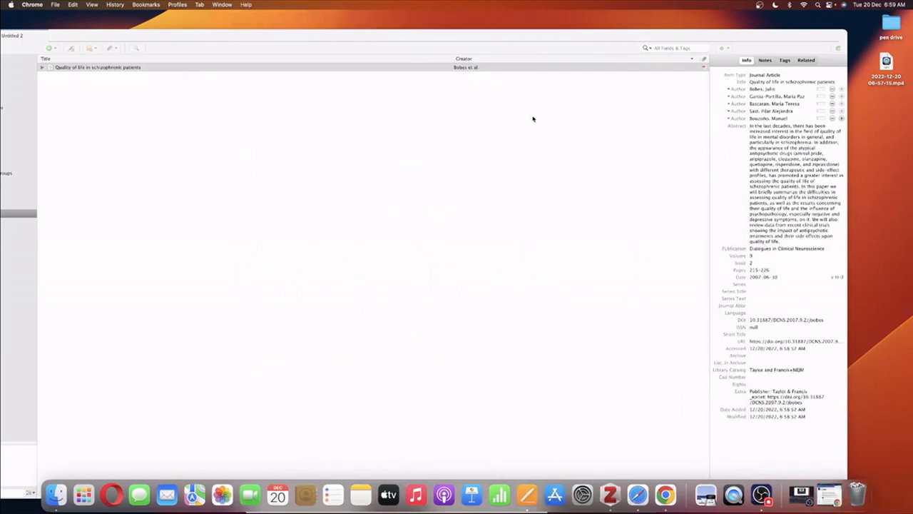
left_click(401, 73)
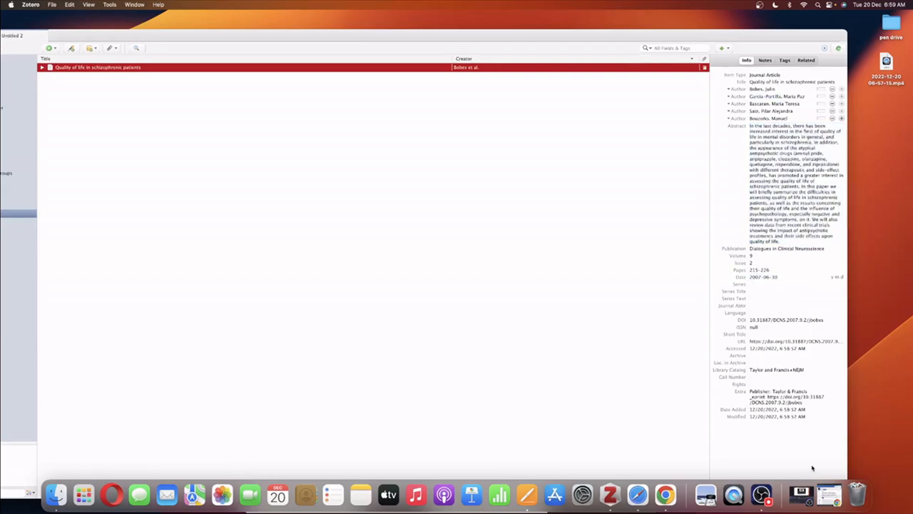
left_click(829, 492)
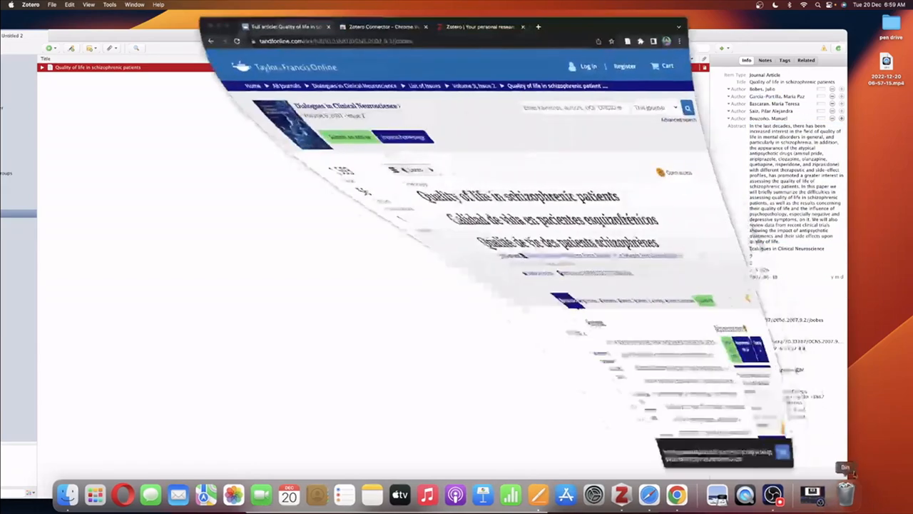
Step: Open the Springer article "Health-related quality of life in breast cancer patients" from the Google Scholar results and save it to Zotero
left_click(207, 41)
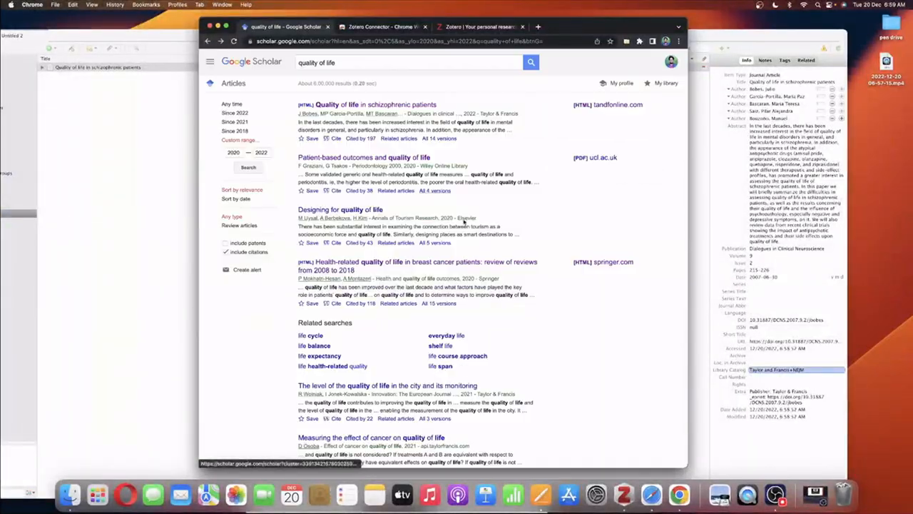
left_click(471, 191)
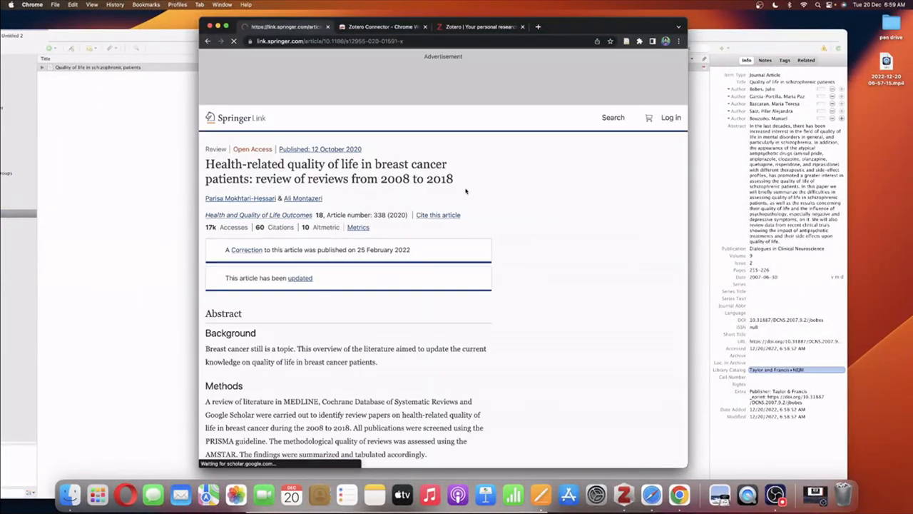
scroll(479, 193, "down", 15)
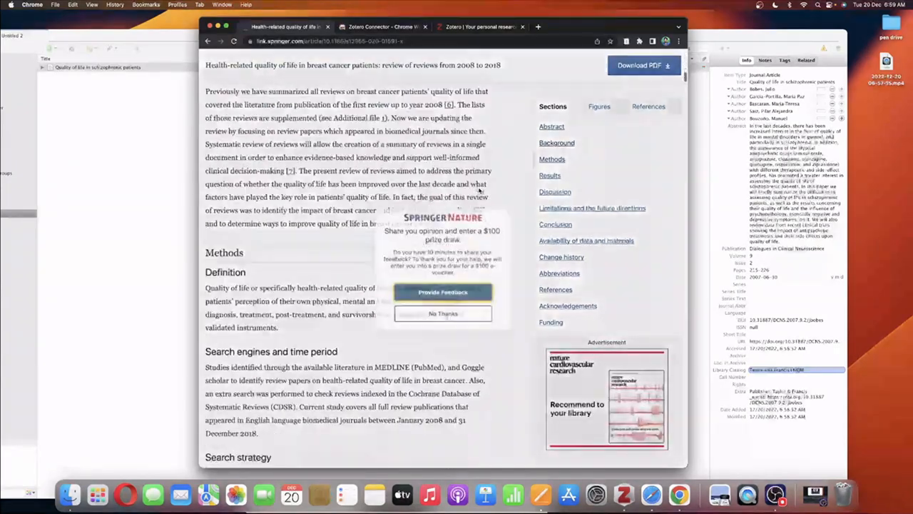
scroll(479, 192, "down", 3)
left_click(443, 313)
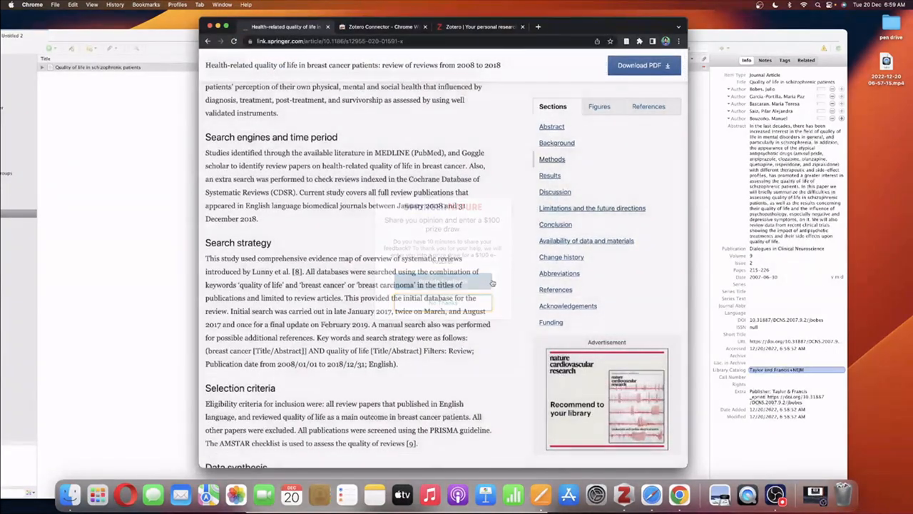
scroll(493, 276, "up", 5)
scroll(494, 276, "up", 10)
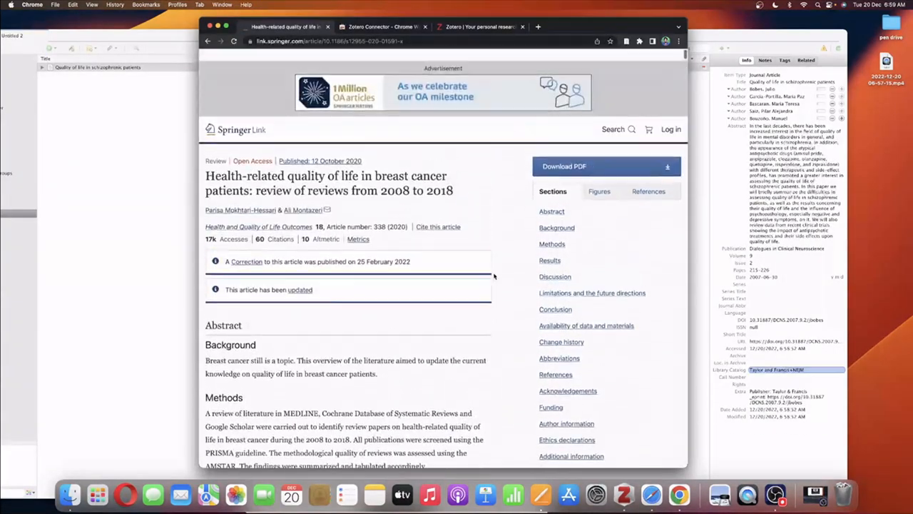
left_click(626, 41)
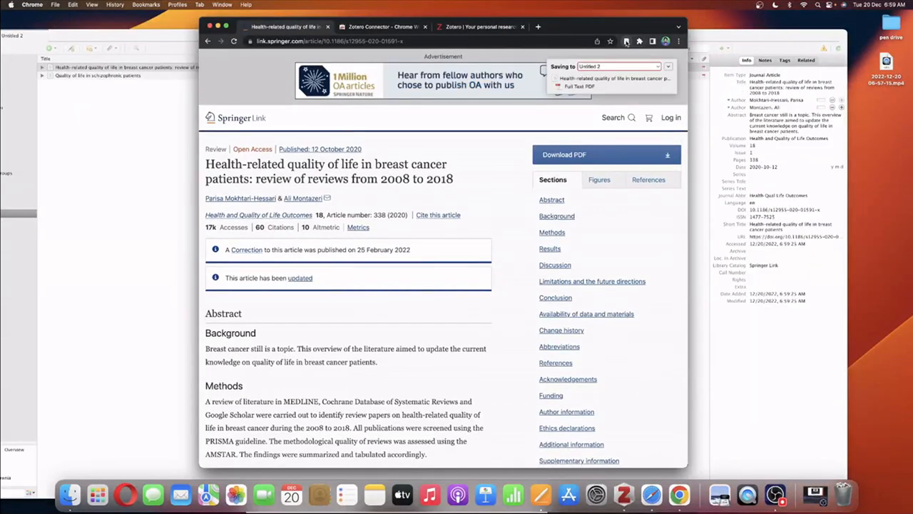
Step: Minimise the browser, switch to Pages and write "Quality of life is very important" in the blank document
left_click(218, 27)
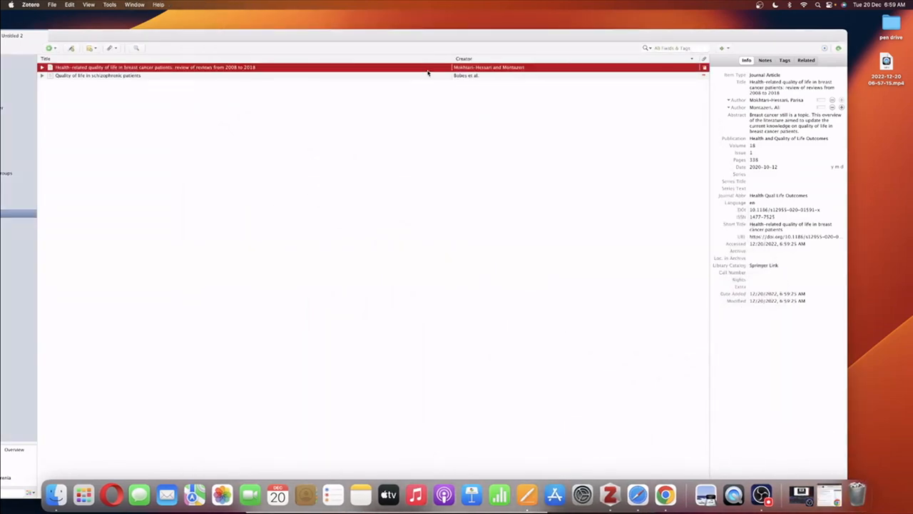
left_click(426, 74)
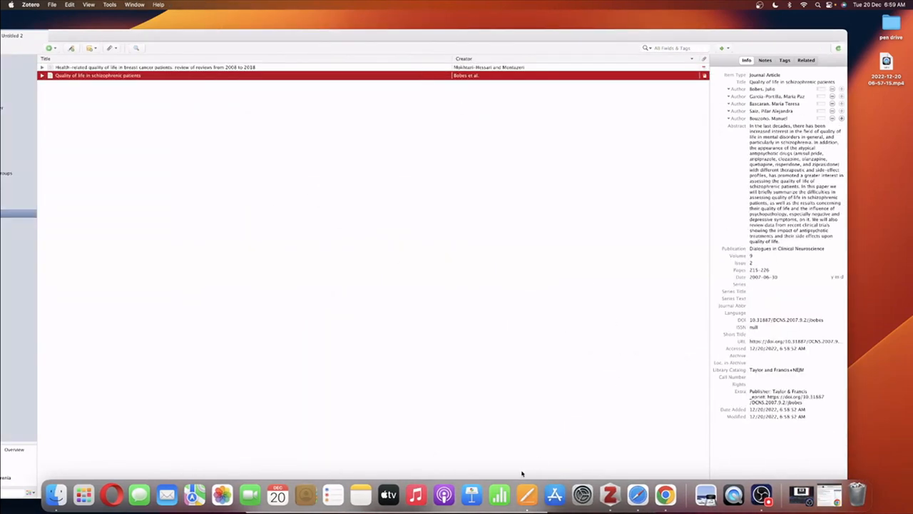
left_click(528, 494)
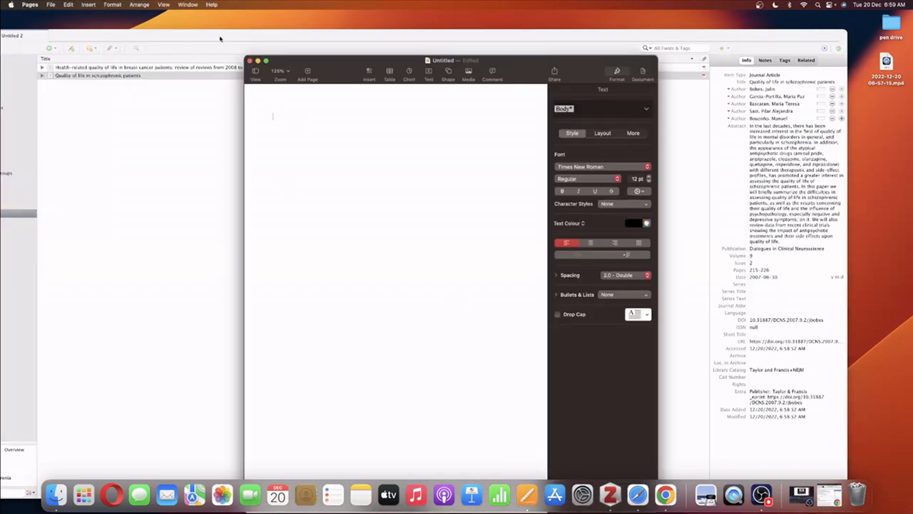
left_click_drag(315, 64, 391, 52)
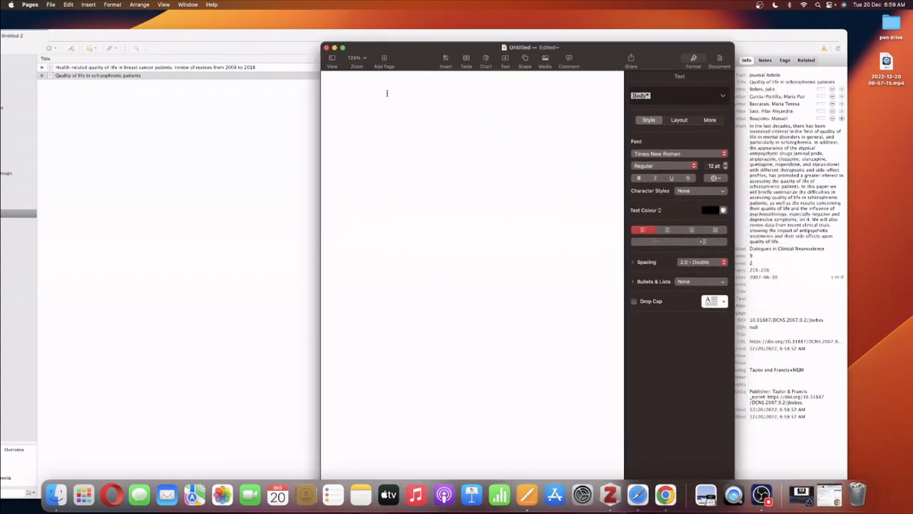
type("Quality of life is very important")
Step: In Zotero, copy an APA 7th edition citation of the breast cancer article to the clipboard, using the Citations output mode
left_click(272, 75)
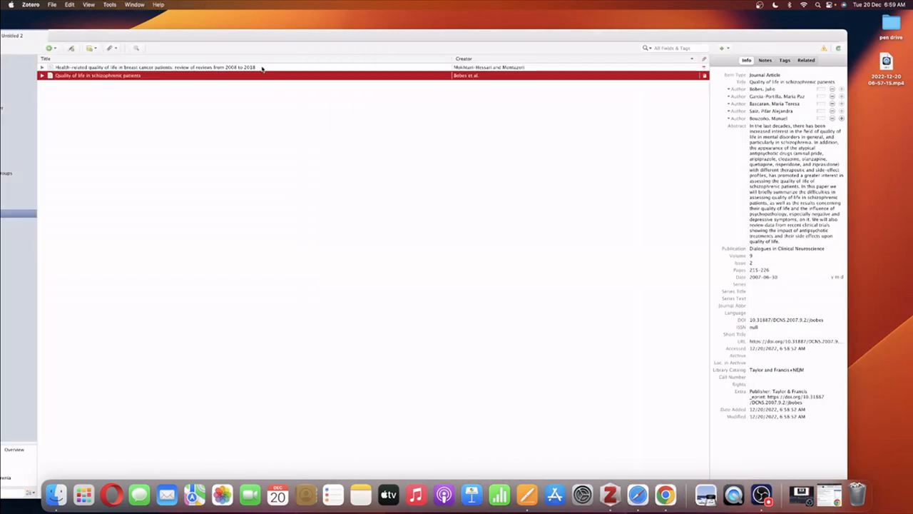
left_click(262, 68)
right_click(263, 67)
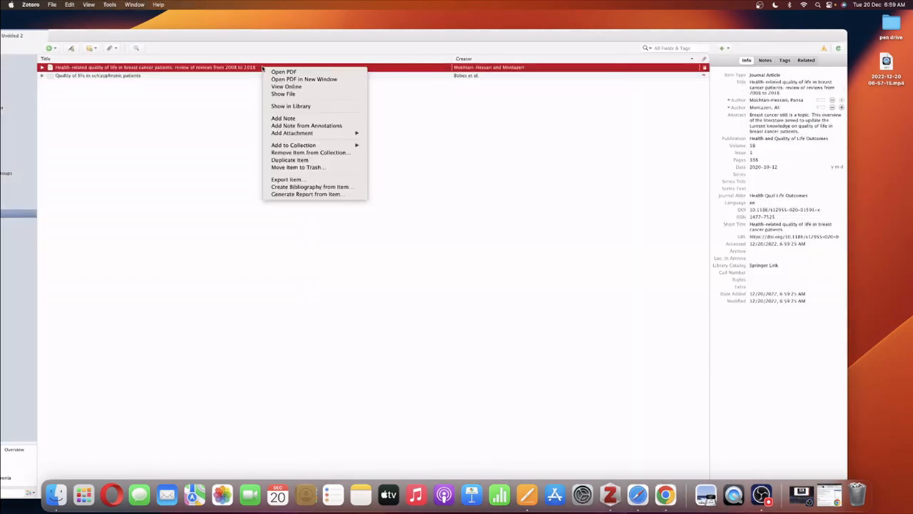
left_click(287, 187)
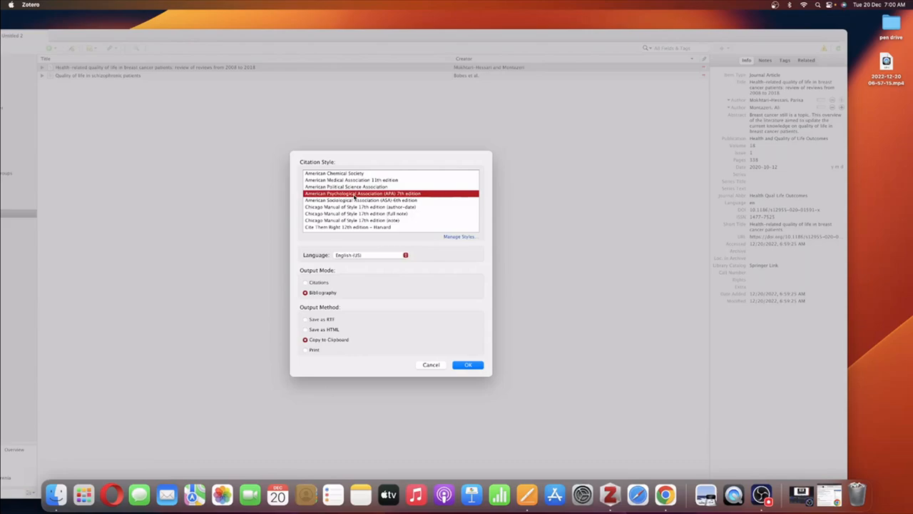
left_click(306, 282)
left_click(463, 364)
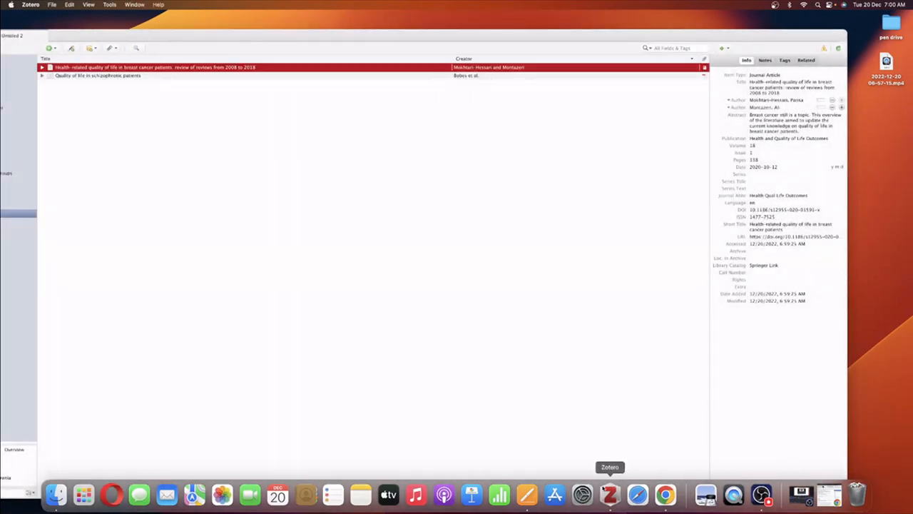
Step: Switch to Pages and paste the copied citation after "important", separated by a space
left_click(526, 494)
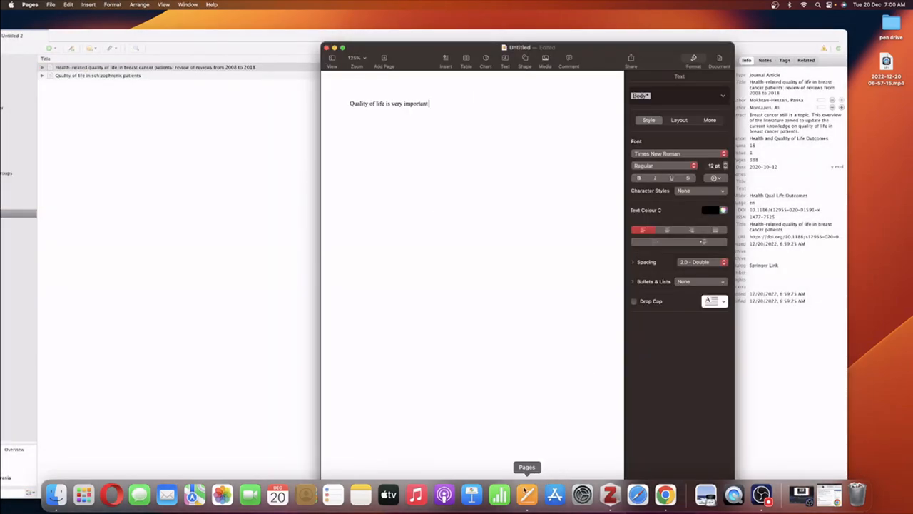
right_click(429, 103)
left_click(439, 122)
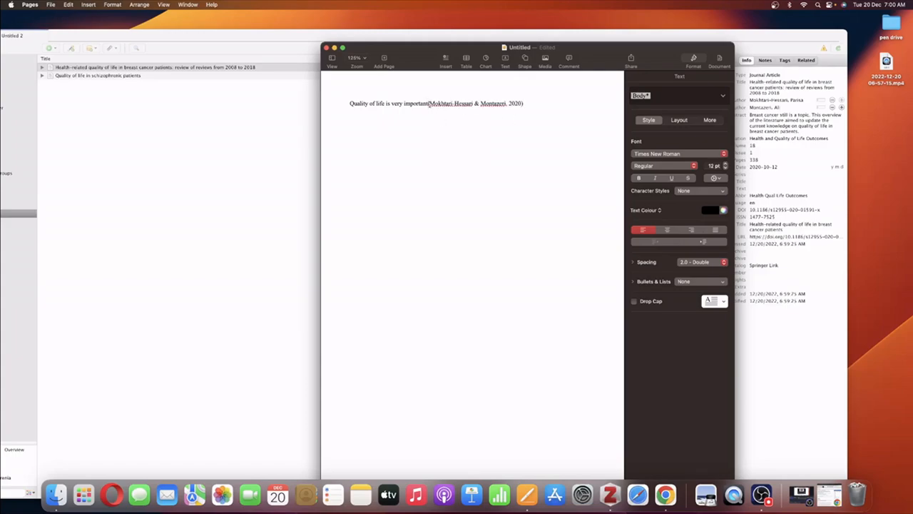
left_click(429, 103)
Step: End the cited sentence with a period and add the sentence "Mental health is closely related to quality of life."
left_click(525, 107)
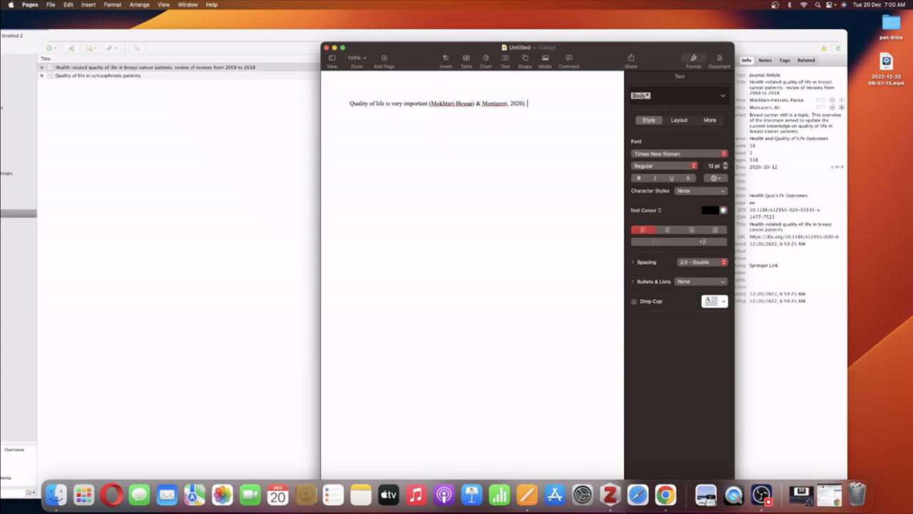
type(". Mental health")
type(" is closely")
type(" related to qualit")
type("y off life")
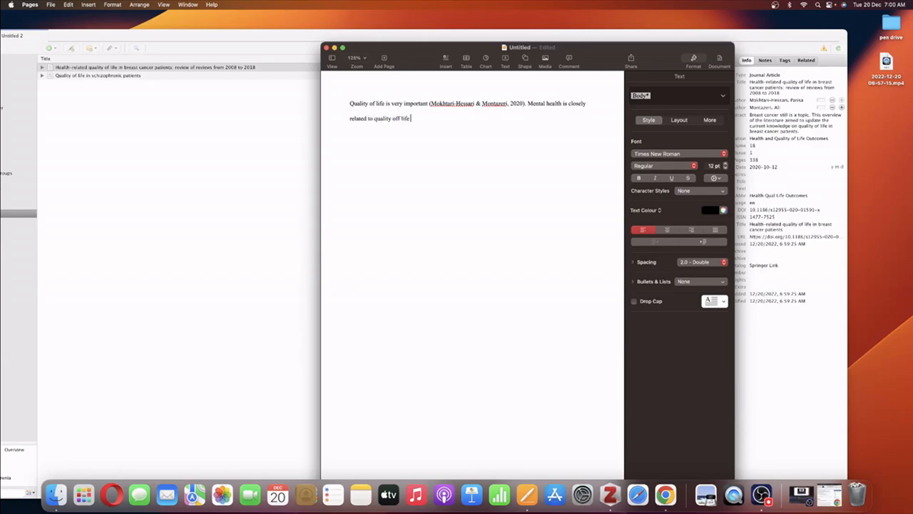
key("BackSpace")
key("BackSpace")
key("BackSpace")
key("BackSpace")
key("BackSpace")
key("BackSpace")
type("life.")
Step: In Zotero, copy the APA 7th edition citation of "Quality of life in schizophrenic patients" to the clipboard
left_click(173, 82)
left_click(170, 76)
right_click(170, 76)
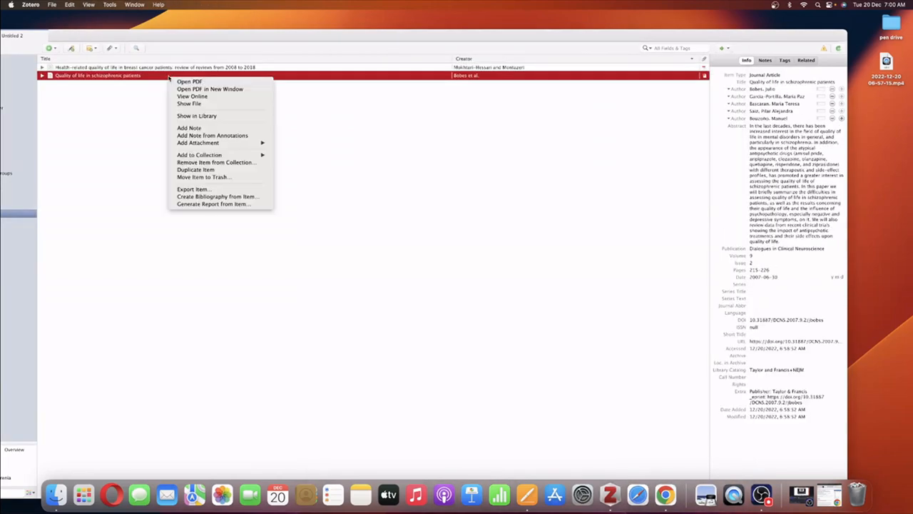
left_click(215, 198)
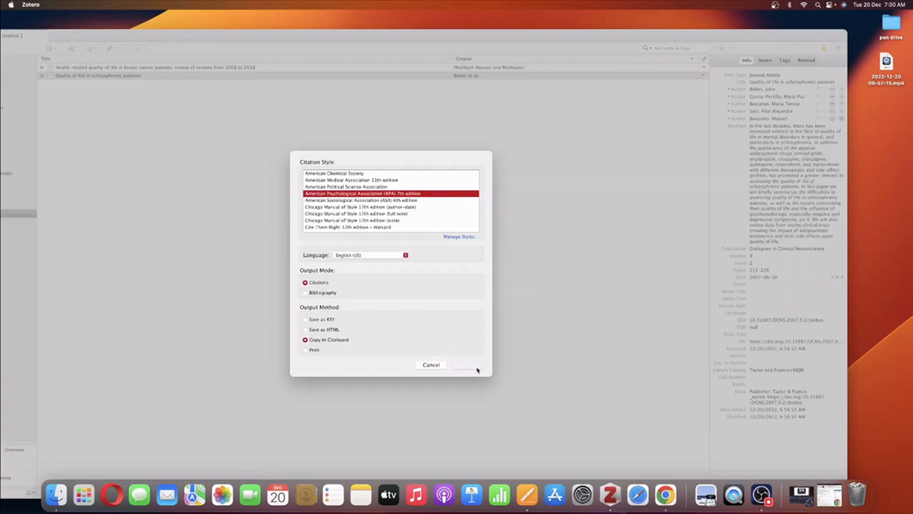
left_click(477, 367)
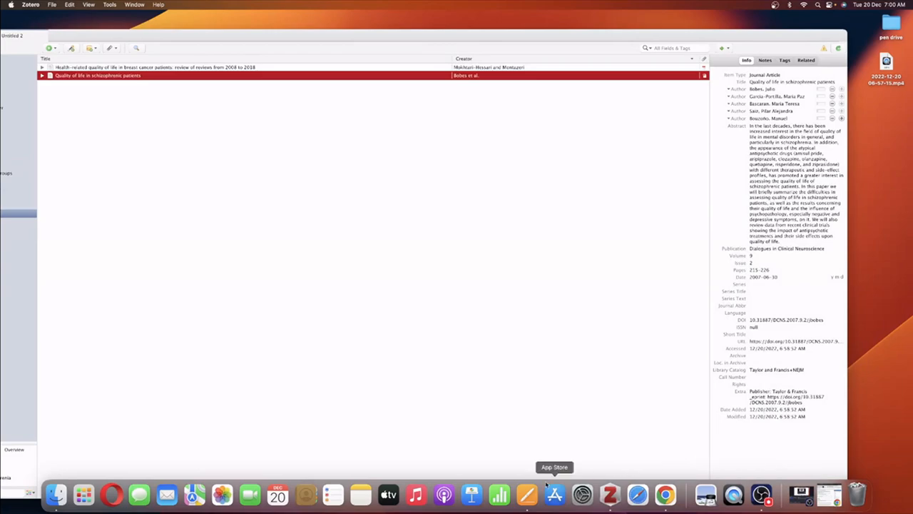
Step: Switch to Pages, paste the copied citation after the second sentence's "quality of life" and bring it onto the same line
left_click(526, 494)
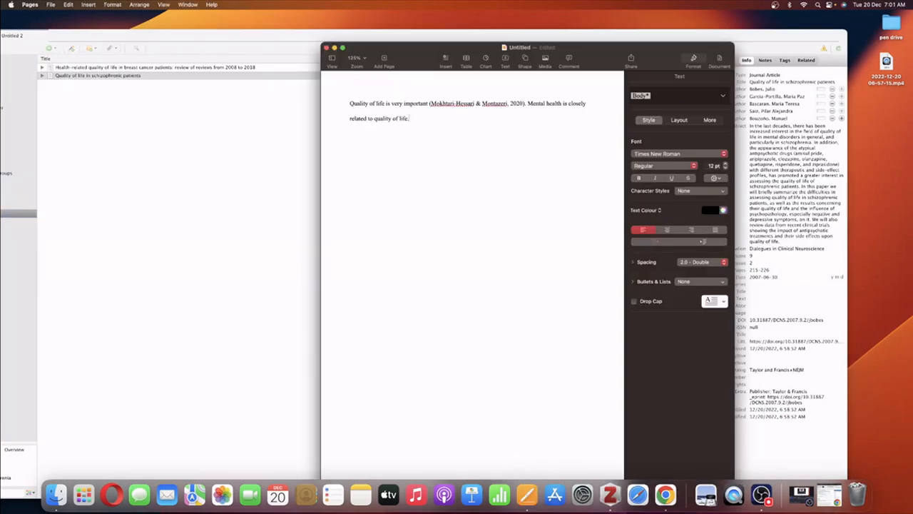
right_click(413, 115)
left_click(425, 140)
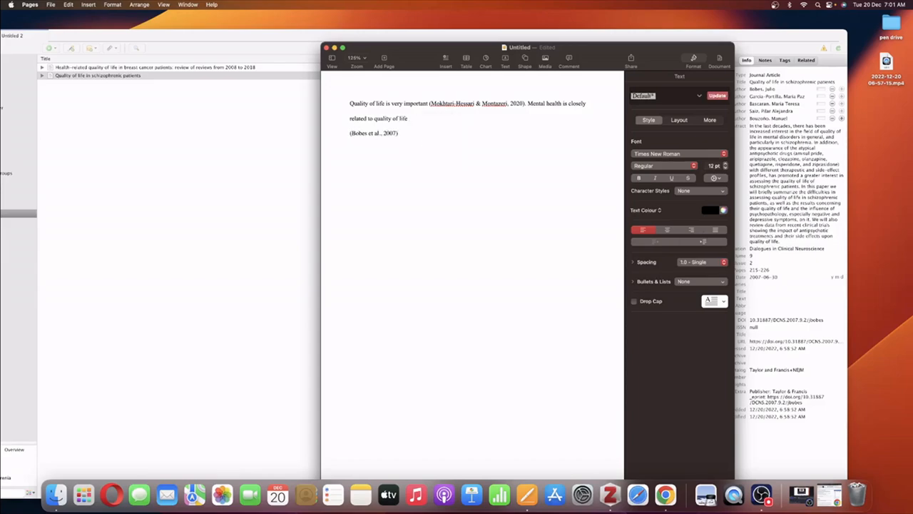
key("BackSpace")
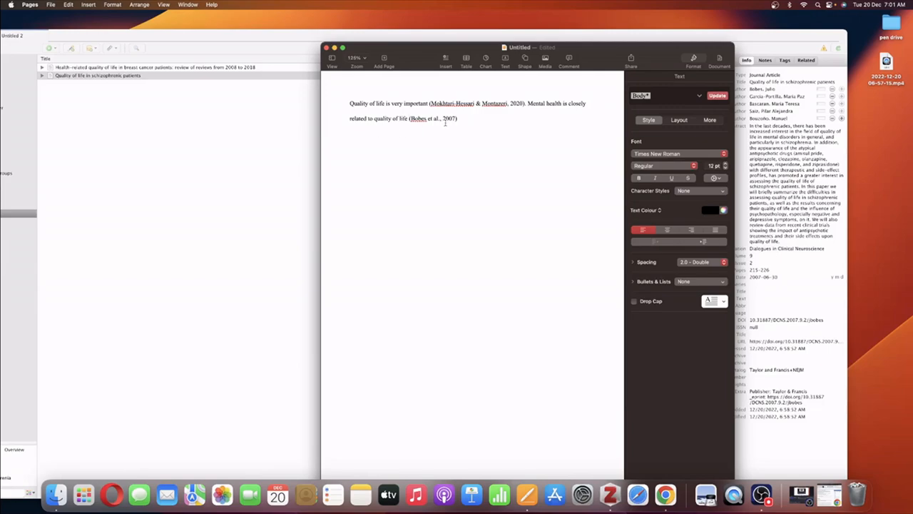
Step: Put a period after the second sentence's citation and insert blank lines until the text continues on a new page
left_click(460, 120)
type(".")
key("Return")
key("Return")
key("Return")
key("Return")
key("Return")
key("Return")
key("Return")
key("Return")
key("Return")
key("Return")
key("Return")
key("Return")
key("Return")
key("Return")
key("Return")
key("Return")
key("Return")
key("Return")
key("Return")
key("Return")
key("Return")
key("Return")
key("Return")
key("Return")
key("Return")
key("Return")
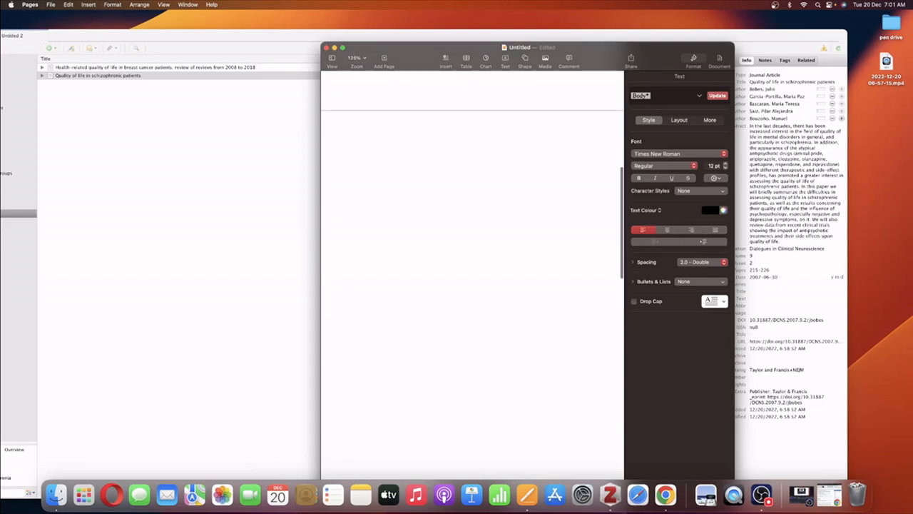
key("Return")
key("Return")
key("Return")
key("Return")
key("Return")
key("Return")
key("Return")
key("Return")
key("Return")
key("Return")
key("Return")
key("Return")
key("Return")
key("Return")
key("Return")
key("Return")
key("Return")
key("Return")
key("Return")
key("Return")
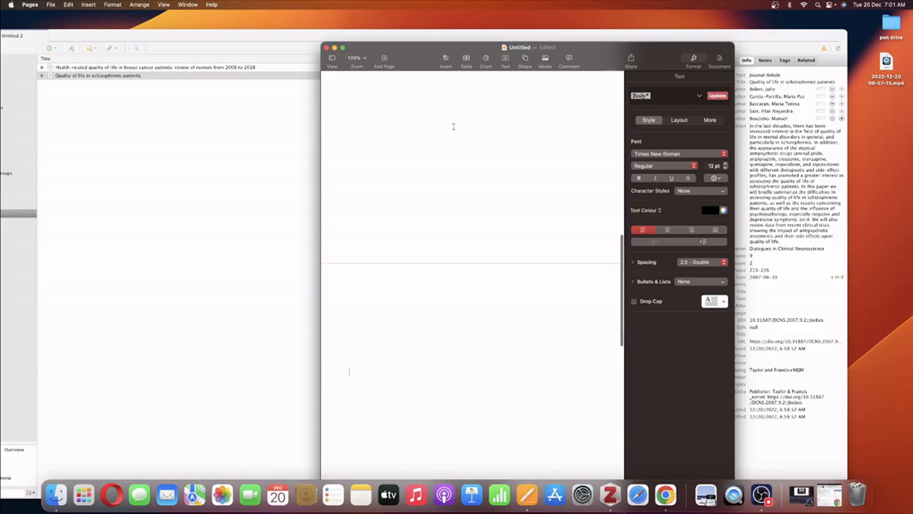
Step: Add the heading "References" on the first line of the new page, followed by a blank line
left_click(362, 289)
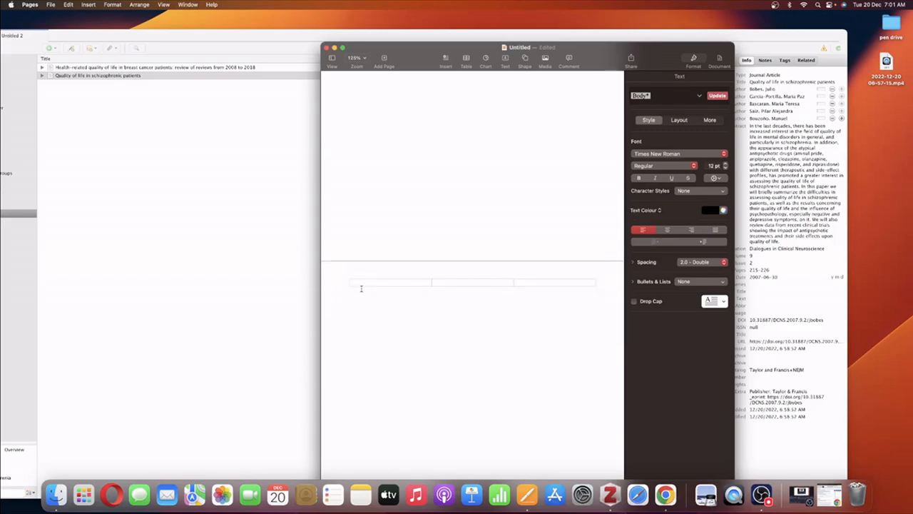
type("Referec")
key("BackSpace")
key("BackSpace")
key("BackSpace")
key("BackSpace")
type("erences")
key("Return")
key("Return")
Step: Switch to Zotero and copy an APA 7th edition bibliography of both saved articles to the clipboard
left_click(180, 151)
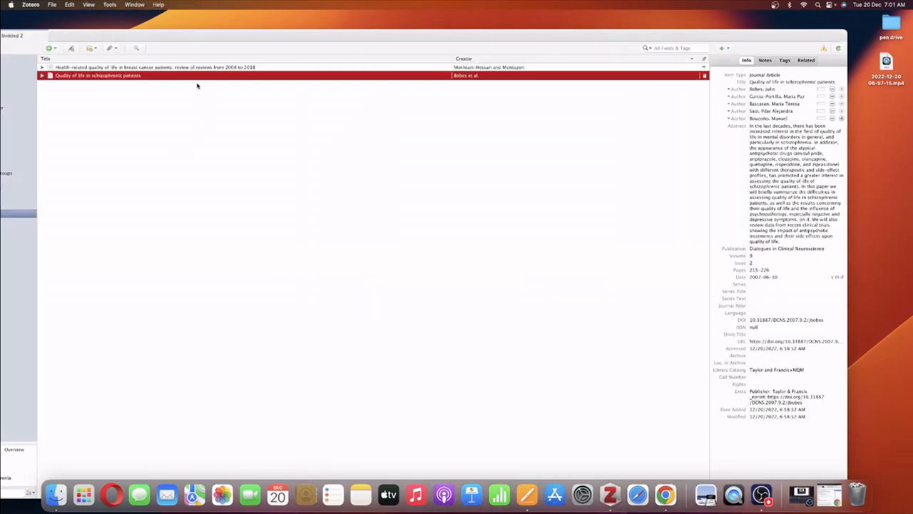
key("super+a")
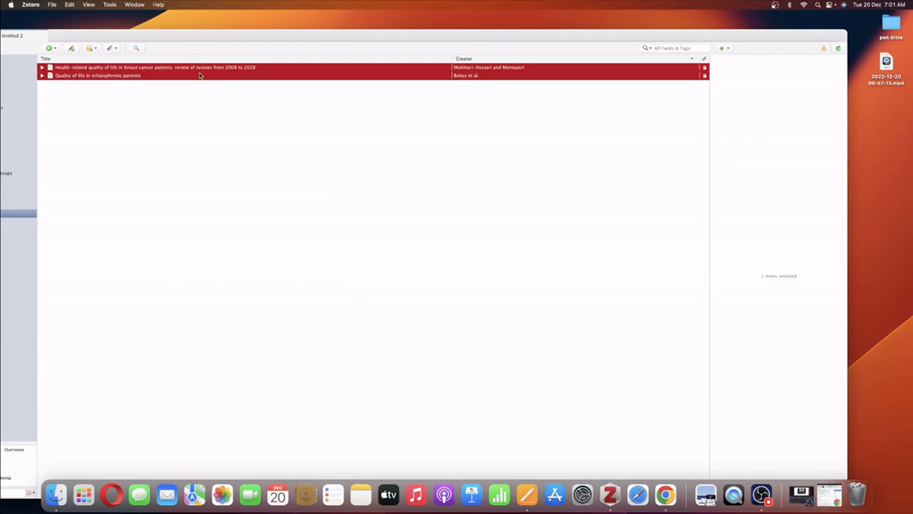
right_click(200, 75)
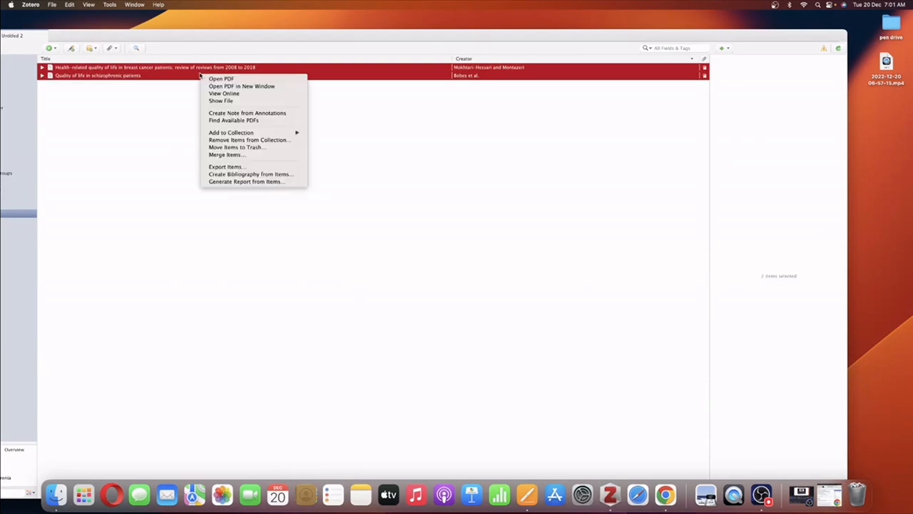
left_click(227, 174)
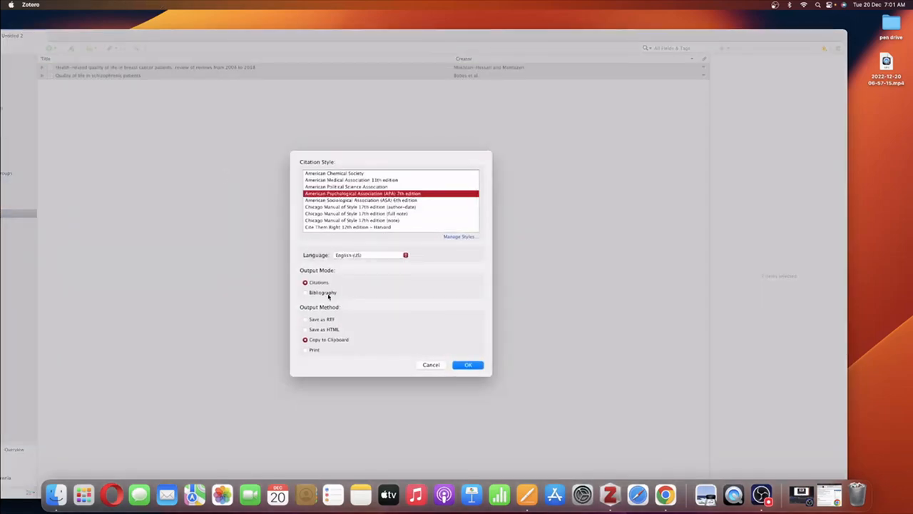
left_click(326, 293)
left_click(468, 365)
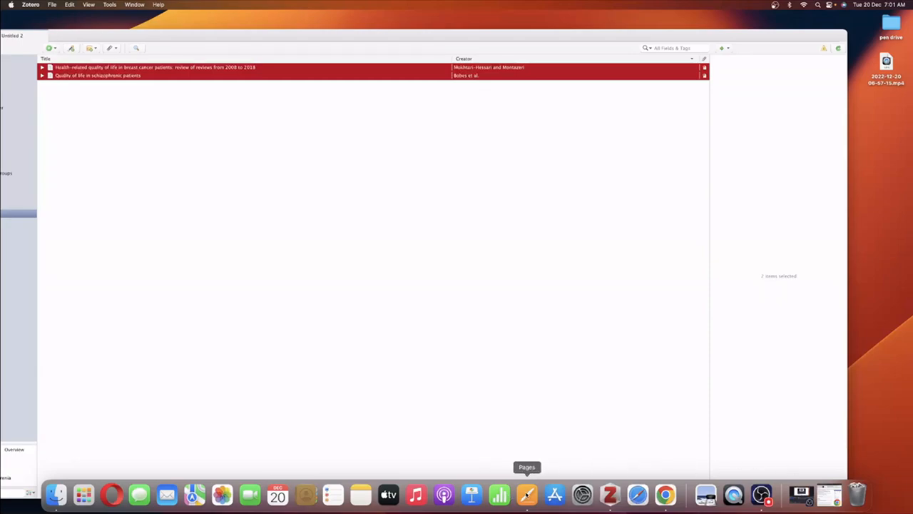
Step: Switch to Pages, paste the copied bibliography below the "References" heading and separate its two entries with a blank line
left_click(528, 494)
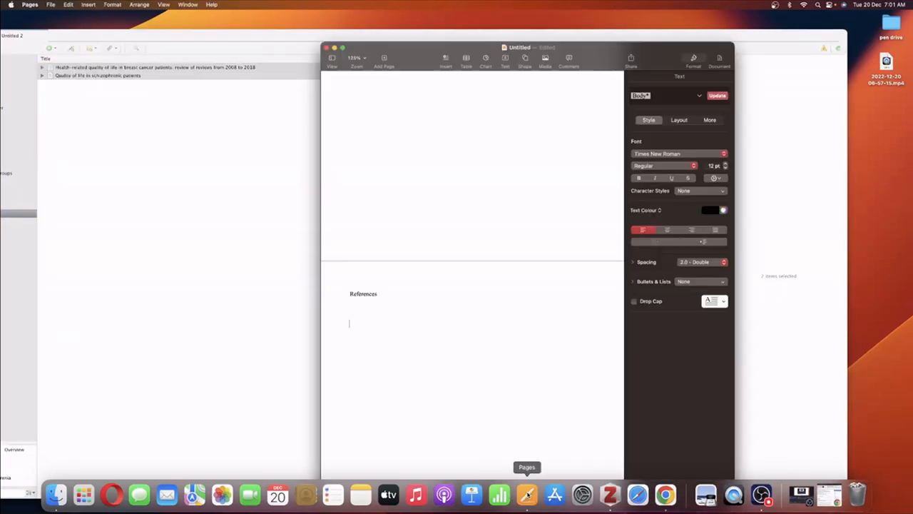
right_click(355, 322)
left_click(350, 326)
right_click(352, 322)
left_click(366, 343)
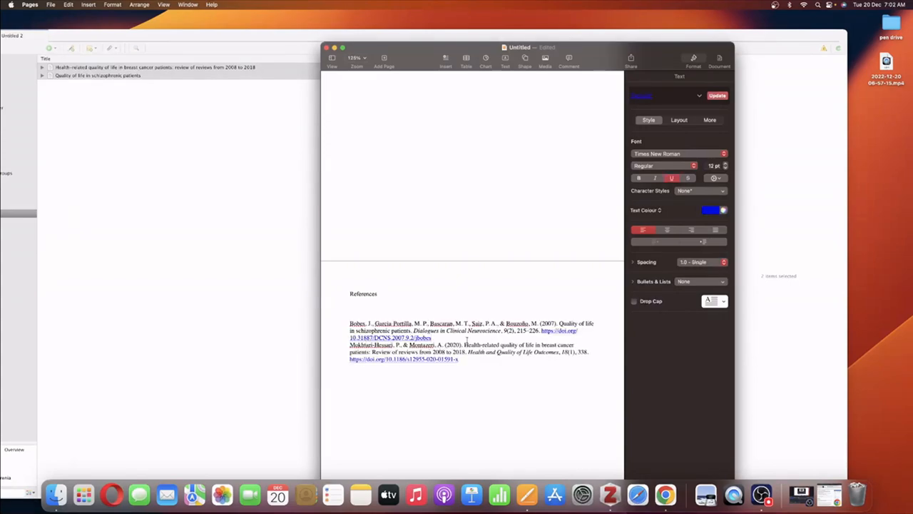
key("Return")
Step: Compare both in-text citations with their reference list entries, and examine the first entry's journal title, volume, issue and pages
scroll(467, 340, "up", 15)
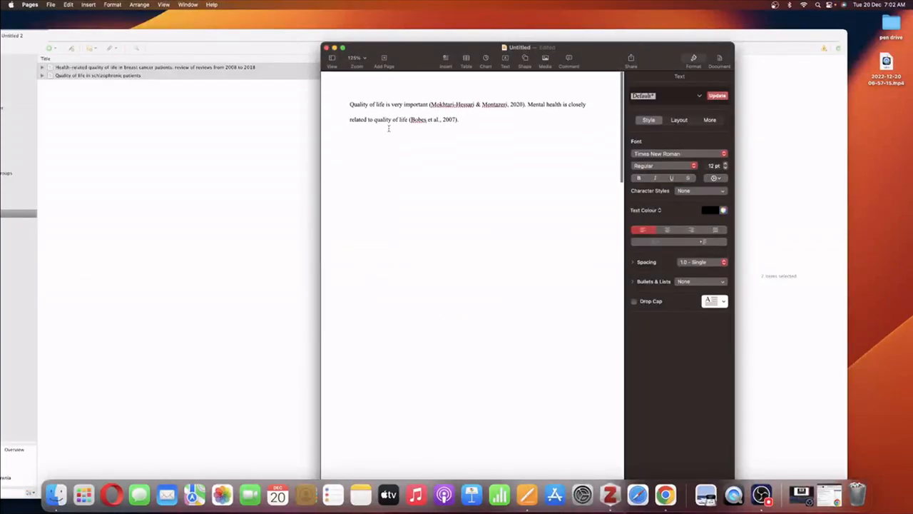
left_click_drag(463, 119, 408, 118)
scroll(428, 292, "down", 15)
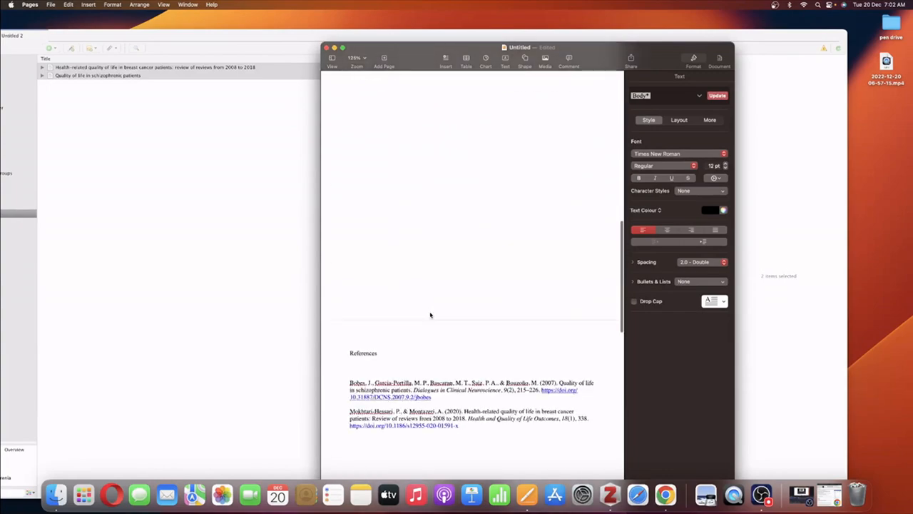
scroll(430, 308, "up", 15)
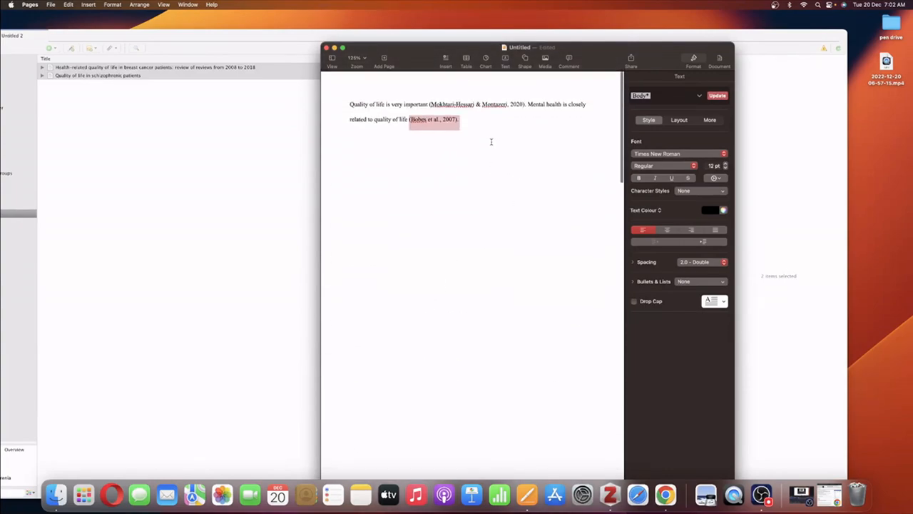
left_click_drag(429, 105, 472, 104)
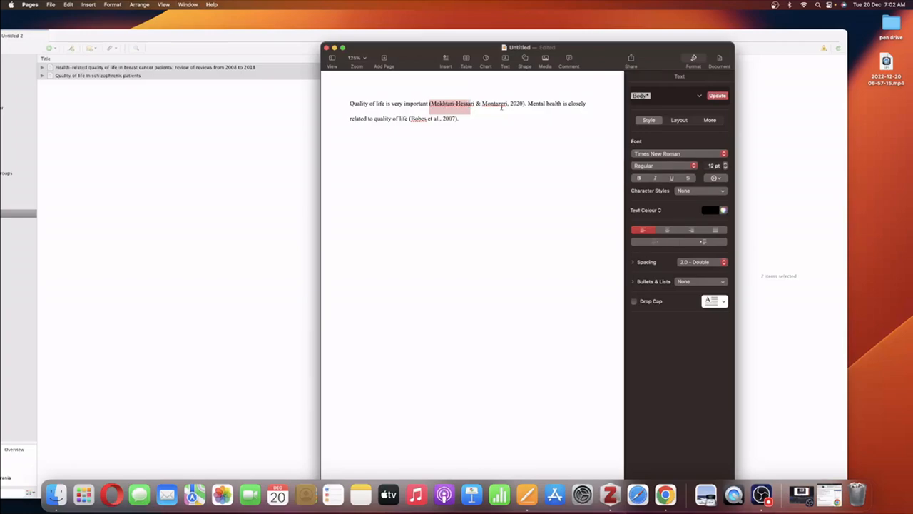
scroll(450, 130, "down", 15)
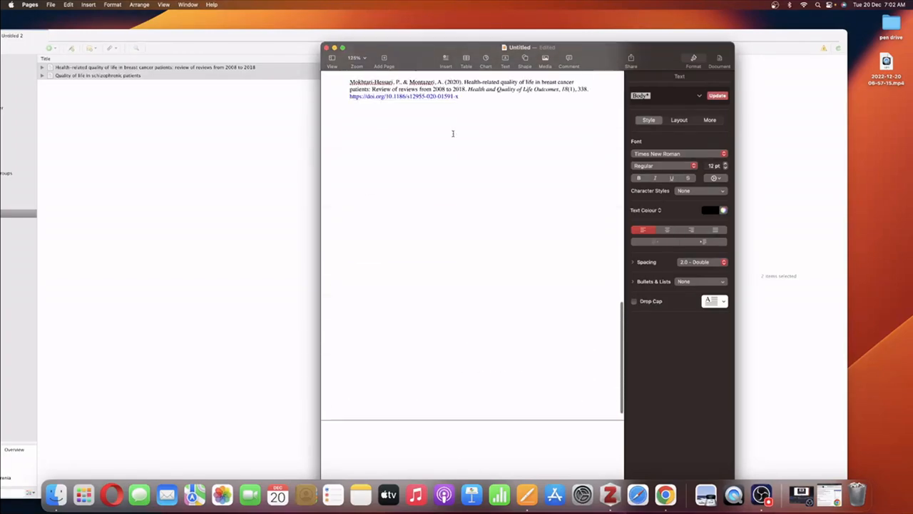
scroll(452, 134, "up", 5)
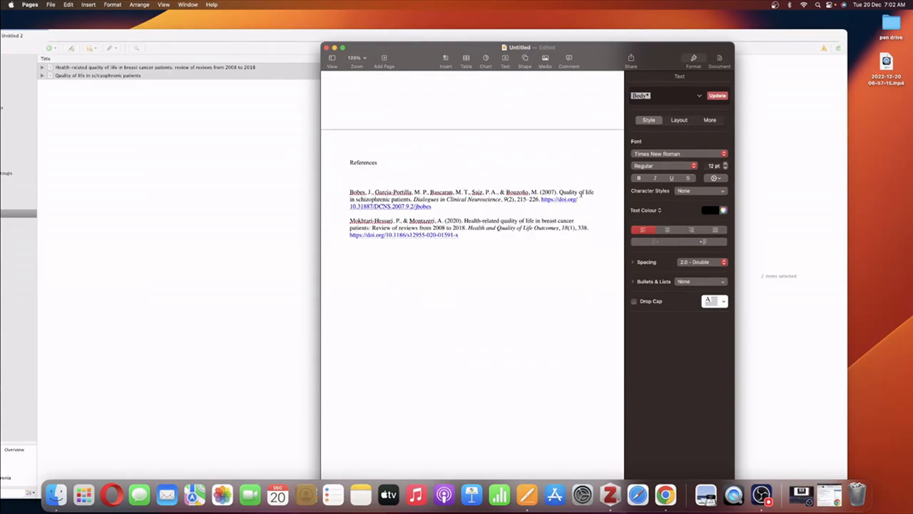
left_click_drag(414, 200, 500, 200)
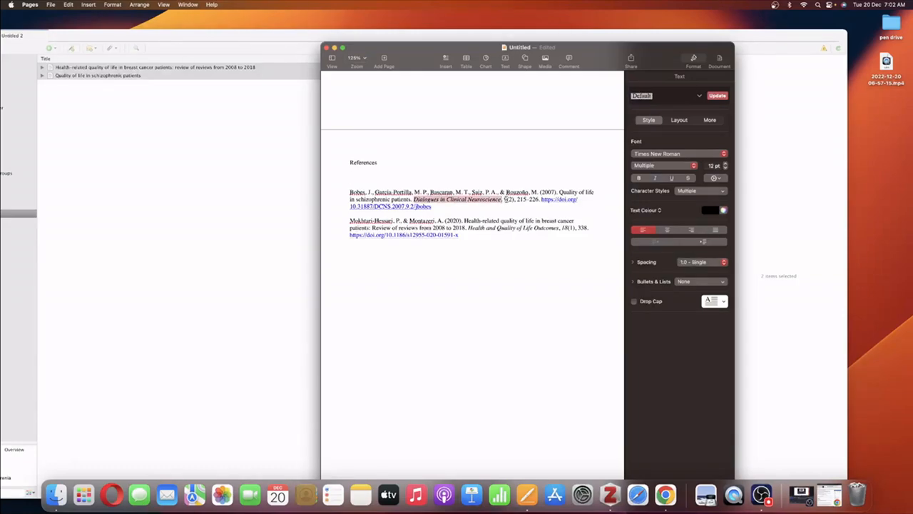
left_click(507, 200)
left_click(510, 199)
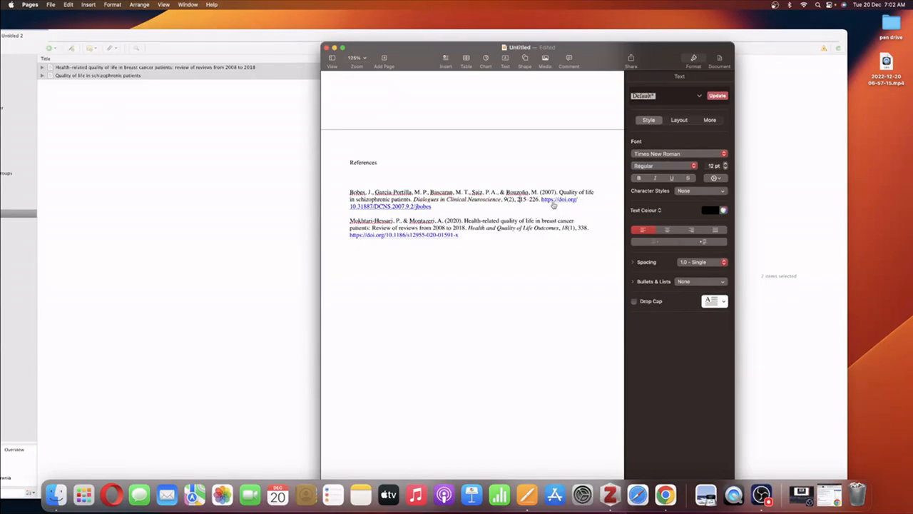
Step: Delete the blank line below the "References" heading and make the heading bold
left_click(364, 179)
key("BackSpace")
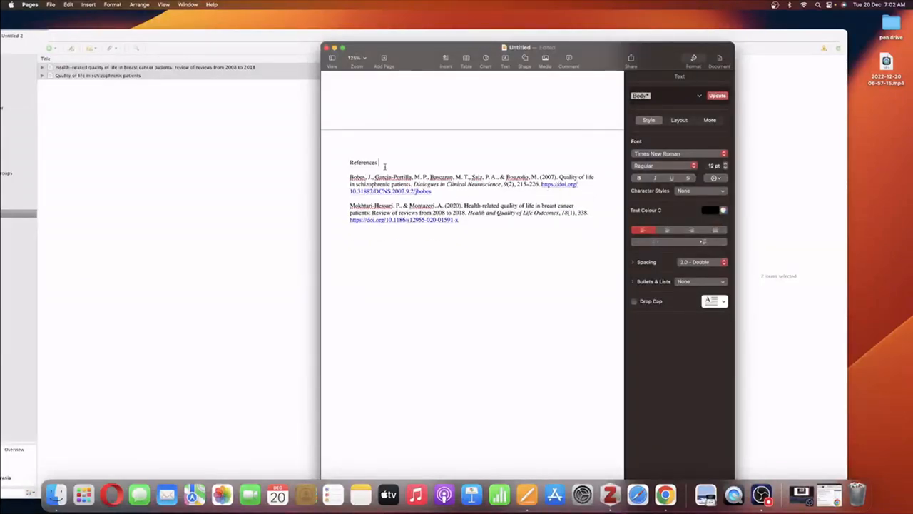
left_click_drag(384, 164, 341, 162)
key("super+b")
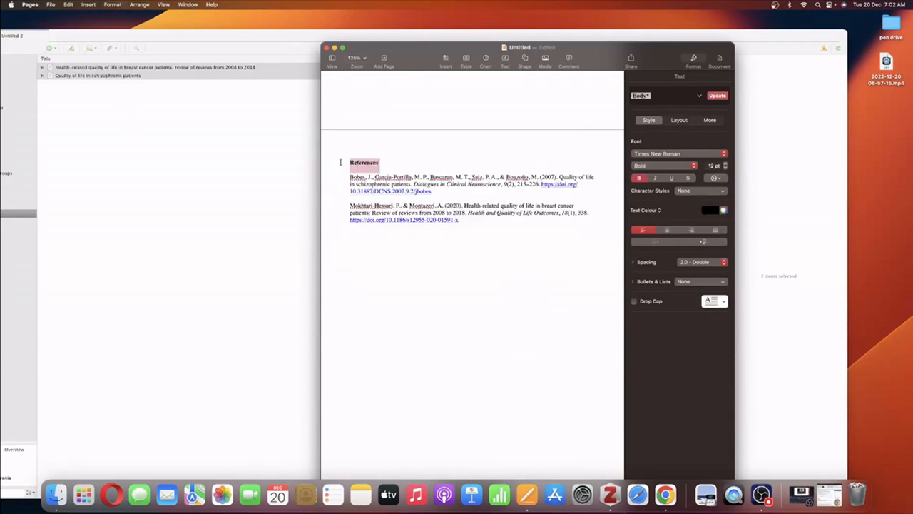
left_click(369, 248)
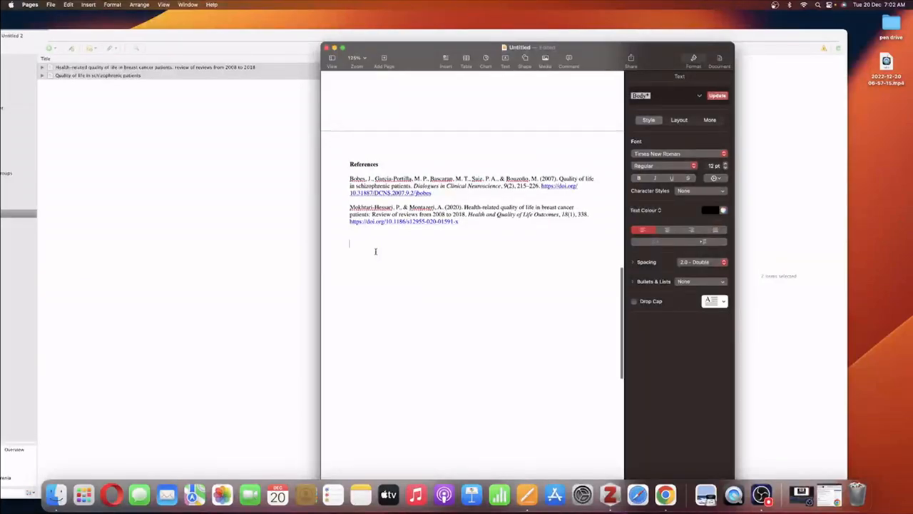
scroll(376, 251, "up", 10)
scroll(376, 251, "up", 10)
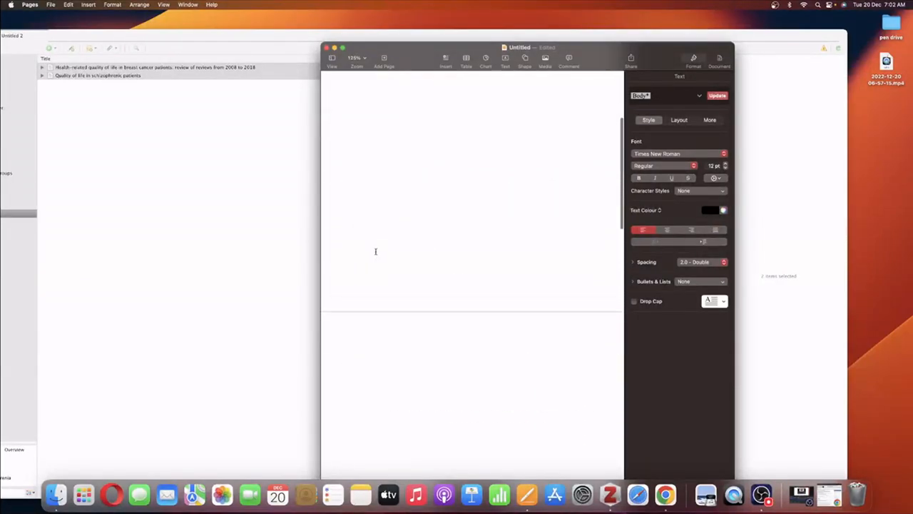